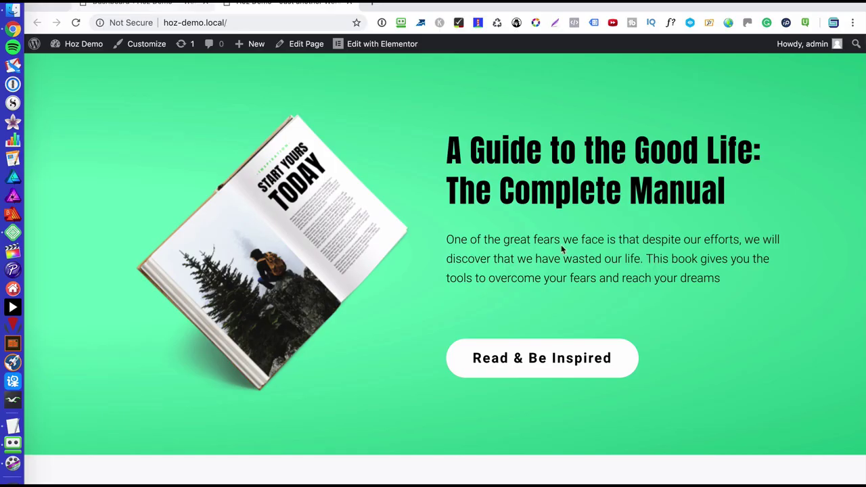
# Step: From the WordPress Dashboard, go to Templates › Popups and view the still-empty popup list
pyautogui.scroll(-15, 623, 273)
pyautogui.scroll(15, 622, 274)
pyautogui.click(144, 5)
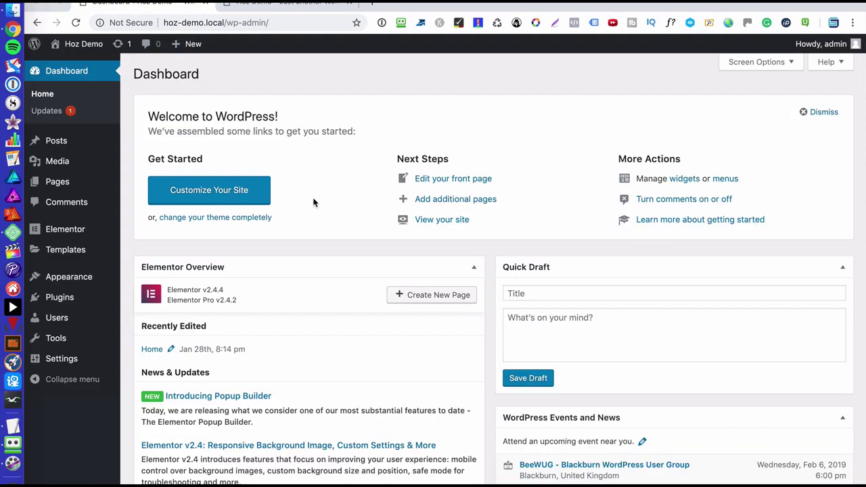
pyautogui.moveTo(72, 252)
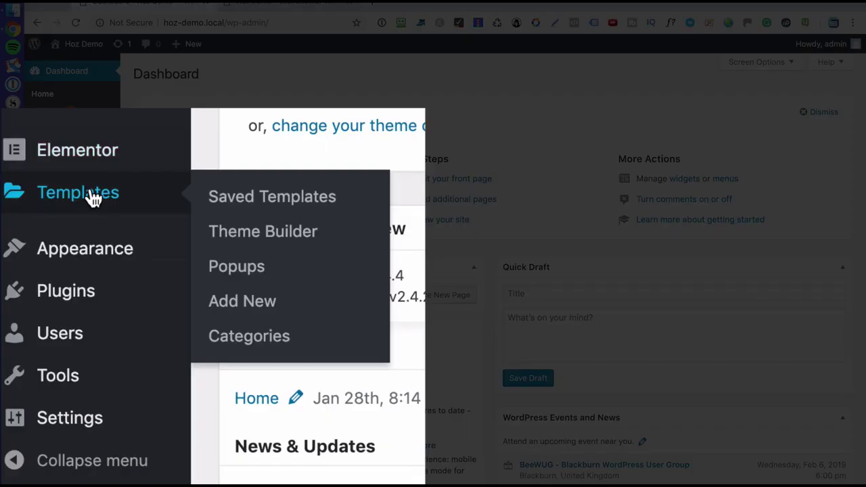
pyautogui.moveTo(71, 169)
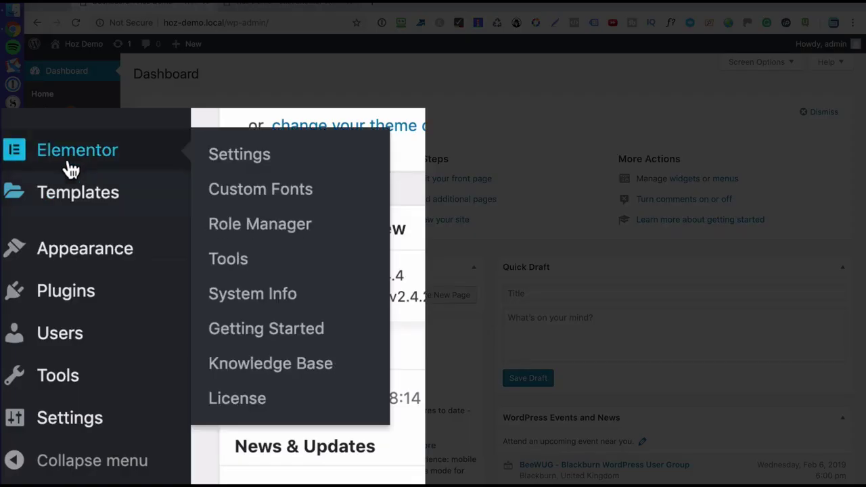
pyautogui.moveTo(71, 203)
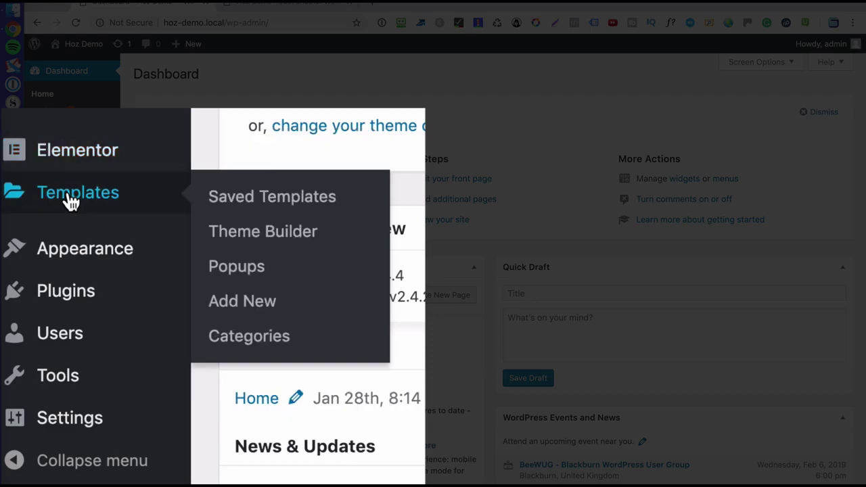
pyautogui.click(249, 268)
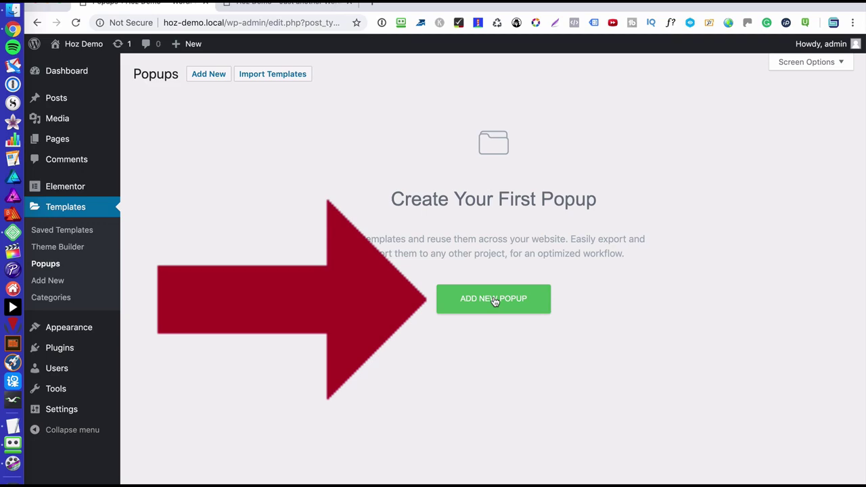
# Step: Add a new popup template named 'button_trigger_popup' and create it
pyautogui.click(494, 301)
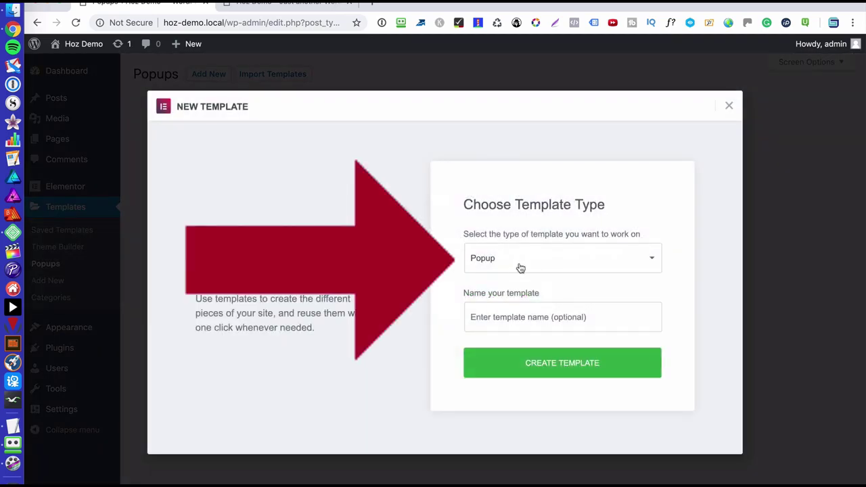
pyautogui.click(522, 319)
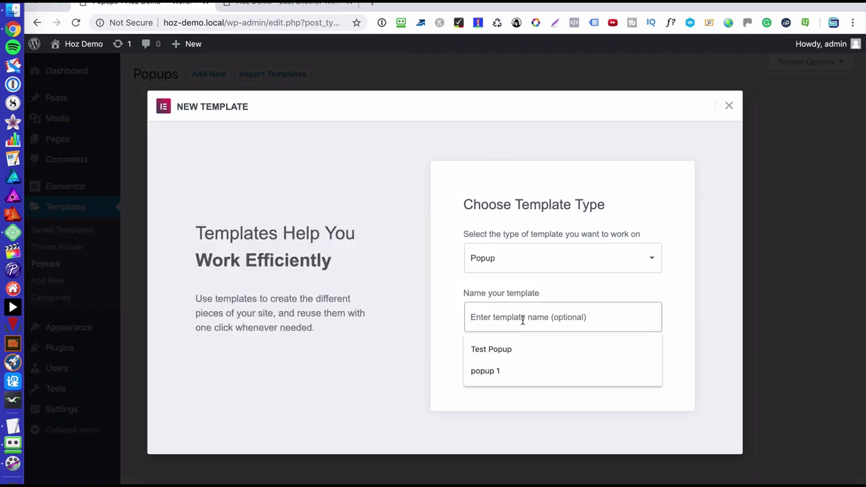
pyautogui.click(513, 370)
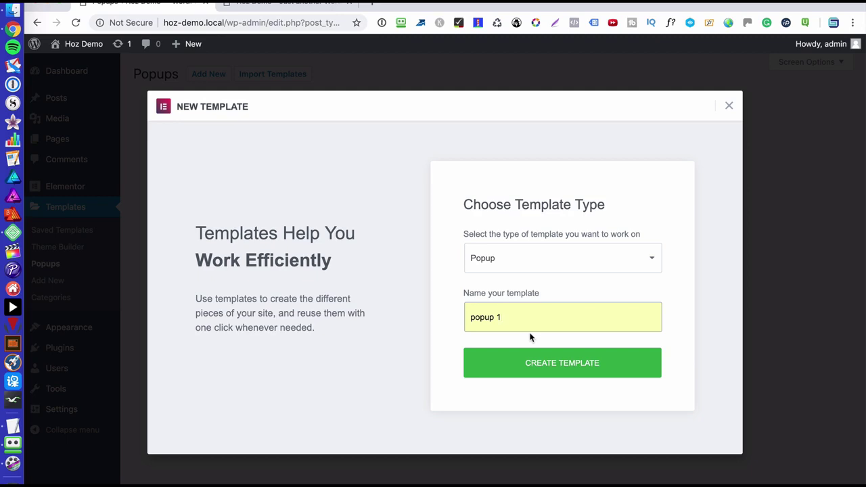
pyautogui.press('BackSpace')
pyautogui.press('BackSpace')
pyautogui.press('BackSpace')
pyautogui.press('BackSpace')
pyautogui.press('BackSpace')
pyautogui.press('BackSpace')
pyautogui.press('BackSpace')
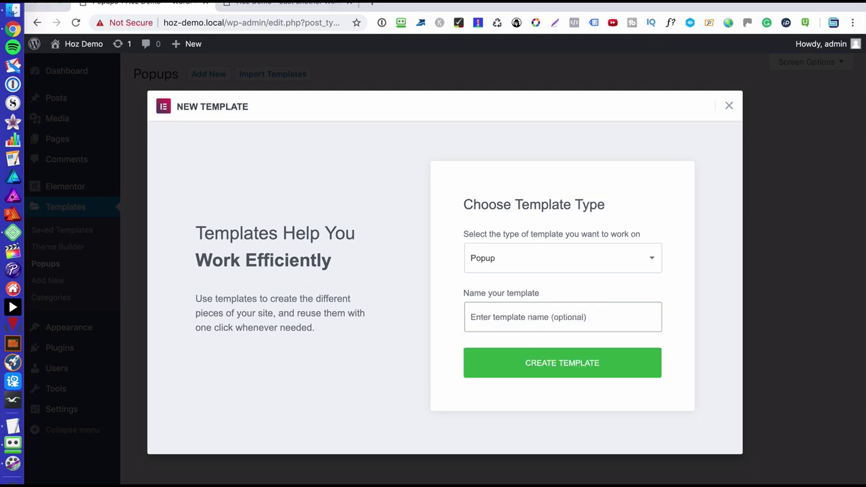
pyautogui.write('button')
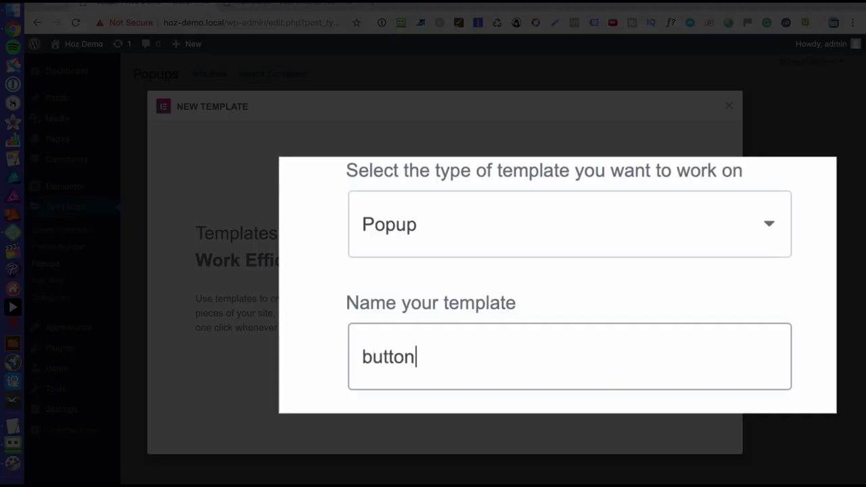
pyautogui.write('_trigger_popup')
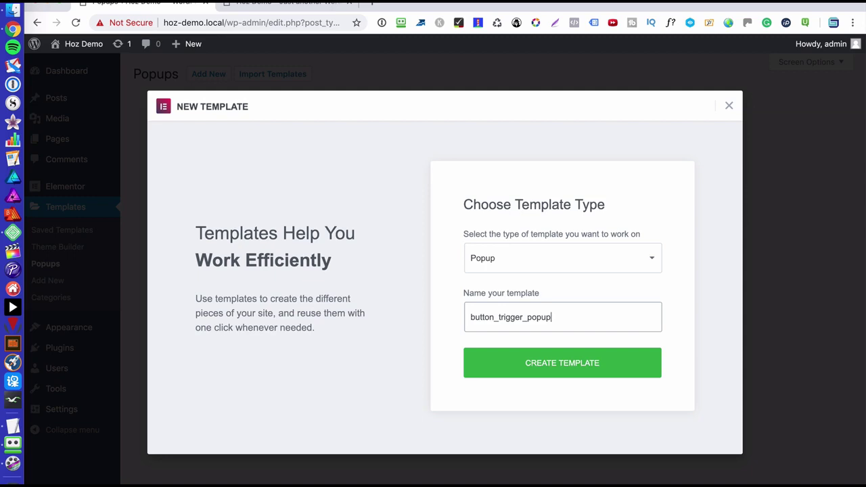
pyautogui.click(573, 368)
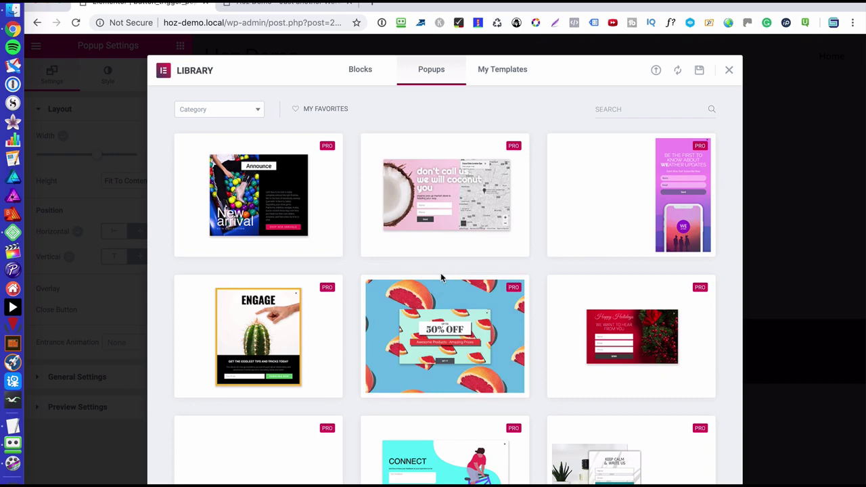
# Step: Scroll through the Popups library grid to find the CONNECT design
pyautogui.scroll(-2, 411, 268)
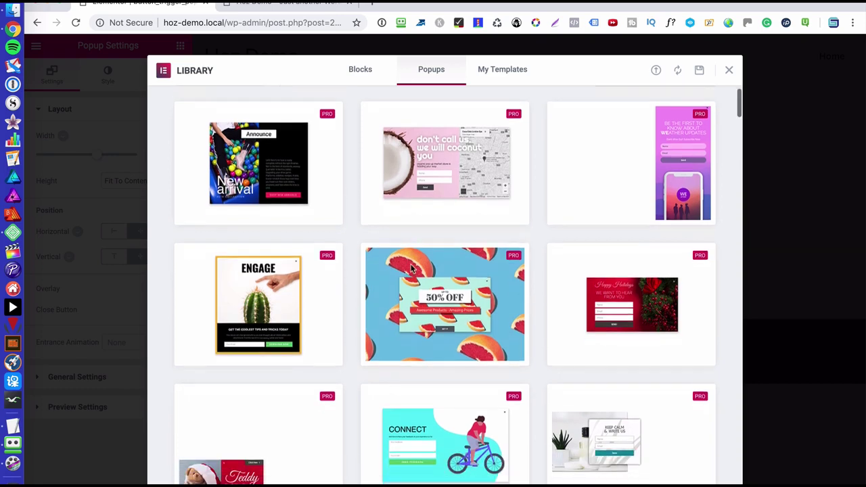
pyautogui.scroll(1, 411, 269)
pyautogui.scroll(-4, 410, 269)
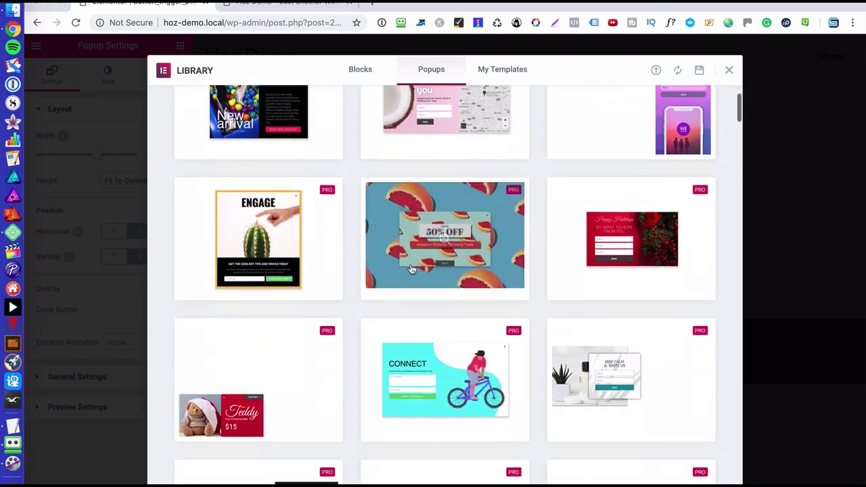
pyautogui.scroll(-1, 495, 327)
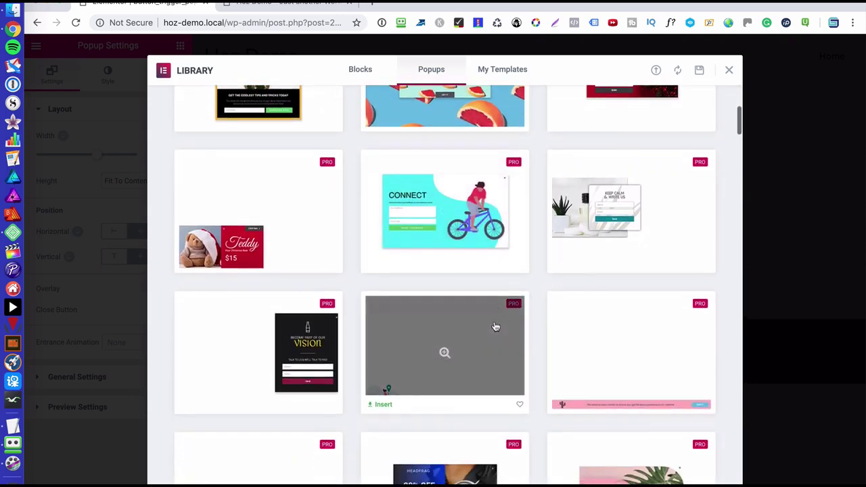
pyautogui.scroll(1, 495, 327)
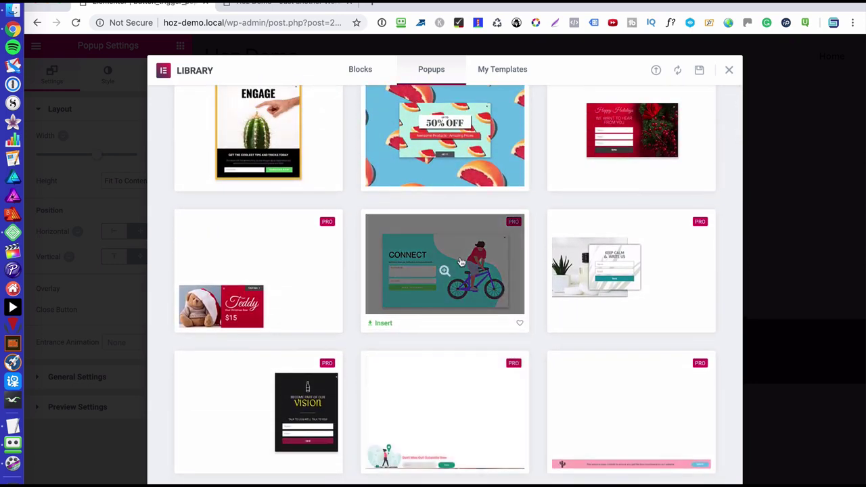
# Step: Insert the CONNECT design into the popup
pyautogui.click(383, 324)
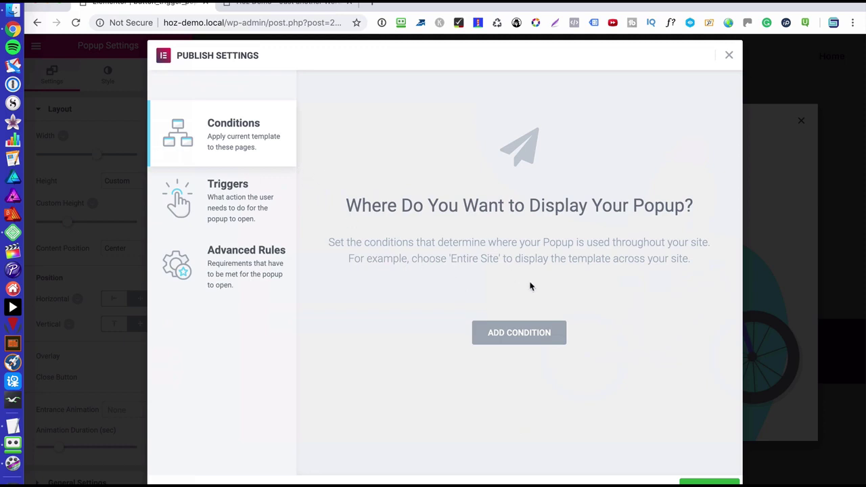
# Step: Add a display condition set to Include Entire Site
pyautogui.click(526, 334)
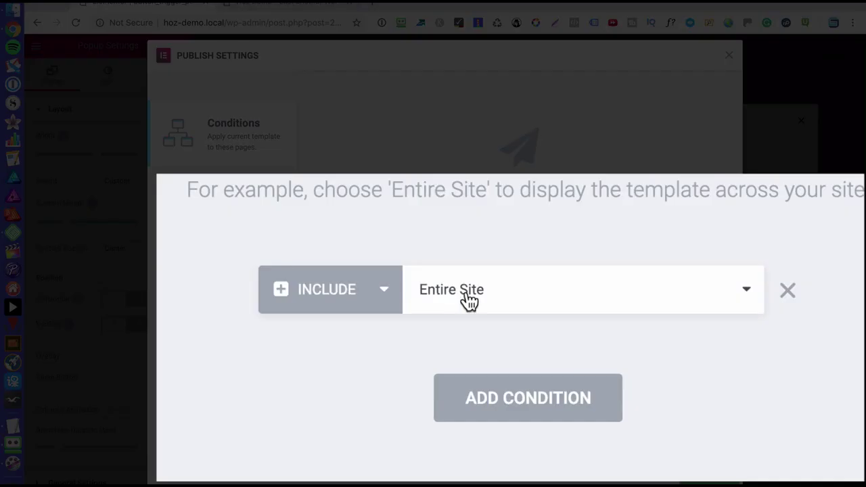
pyautogui.click(482, 313)
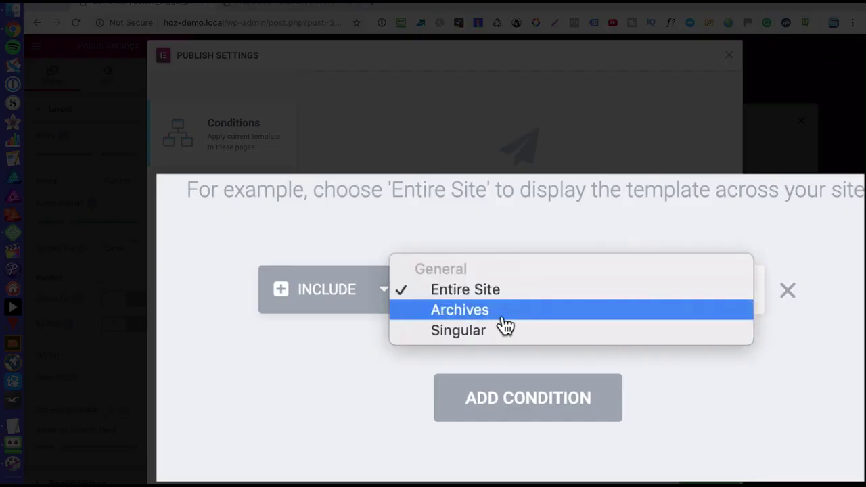
pyautogui.click(522, 296)
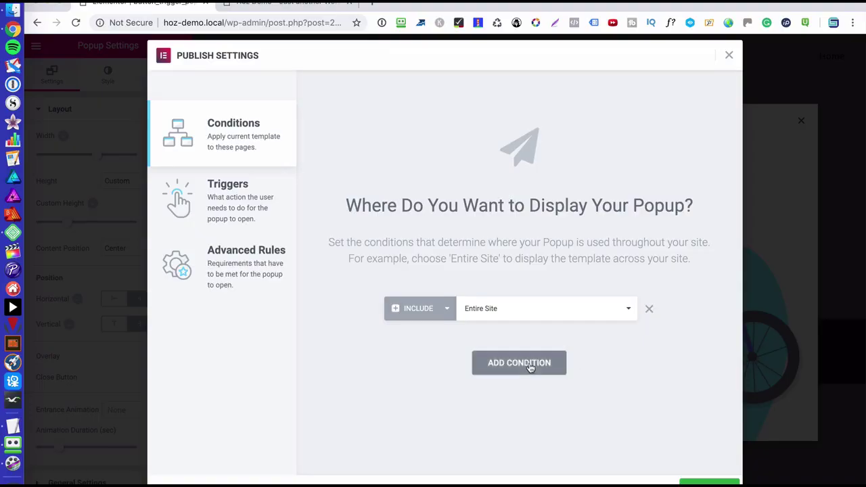
# Step: Try a second Exclude Entire Site condition, remove it, then go to Triggers
pyautogui.click(526, 362)
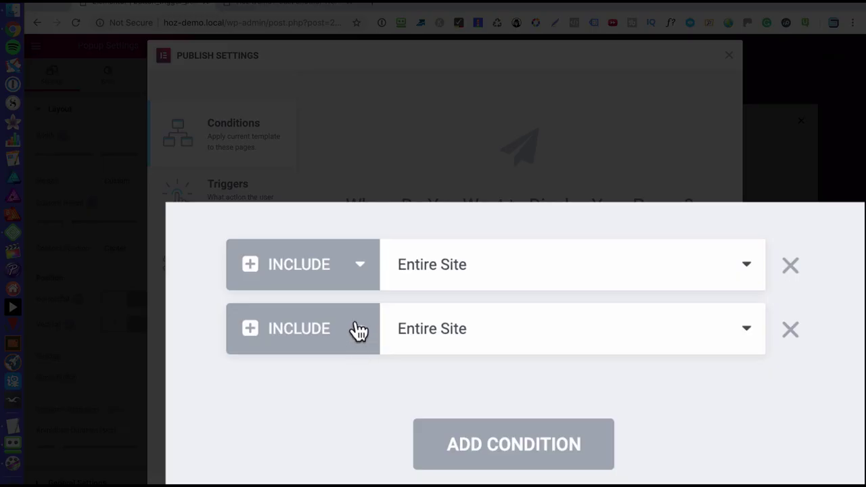
pyautogui.click(443, 338)
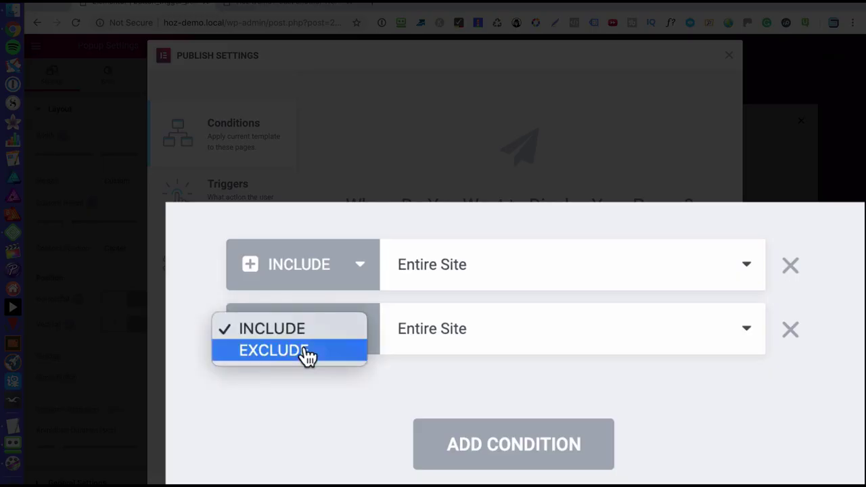
pyautogui.click(422, 351)
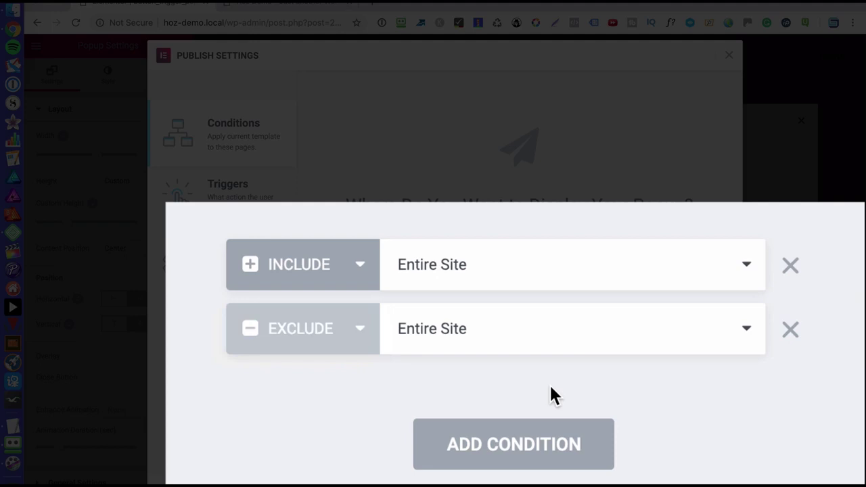
pyautogui.click(790, 329)
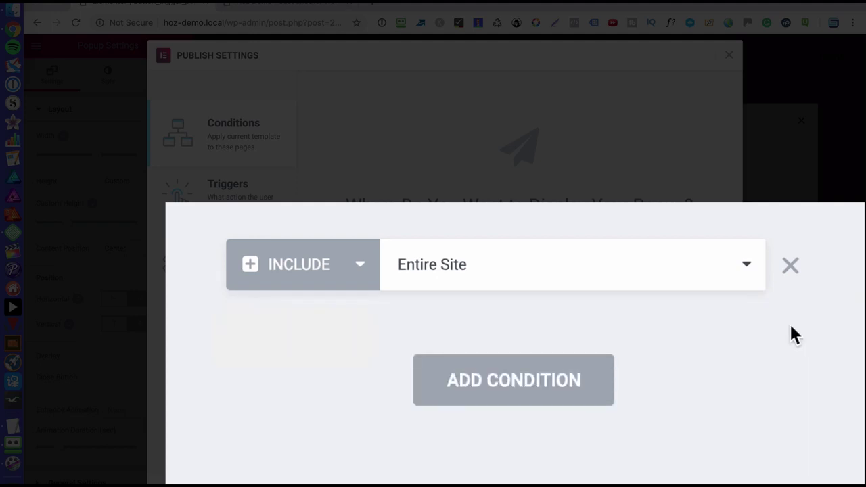
pyautogui.click(228, 193)
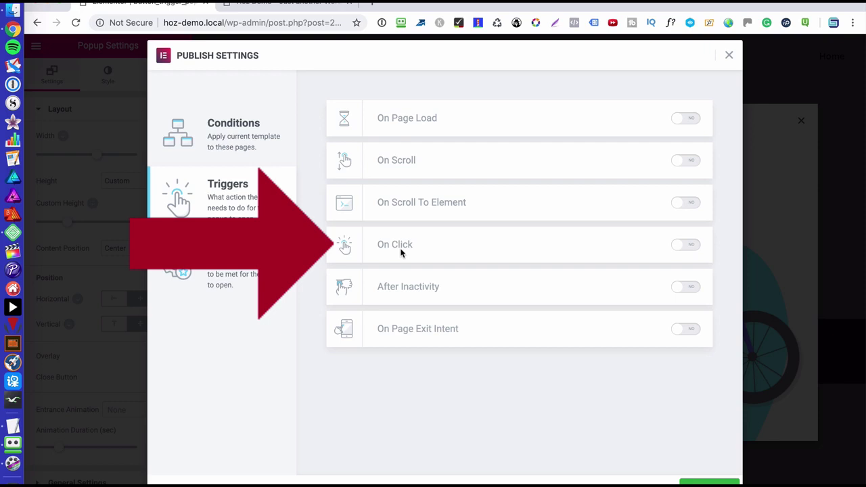
pyautogui.click(690, 249)
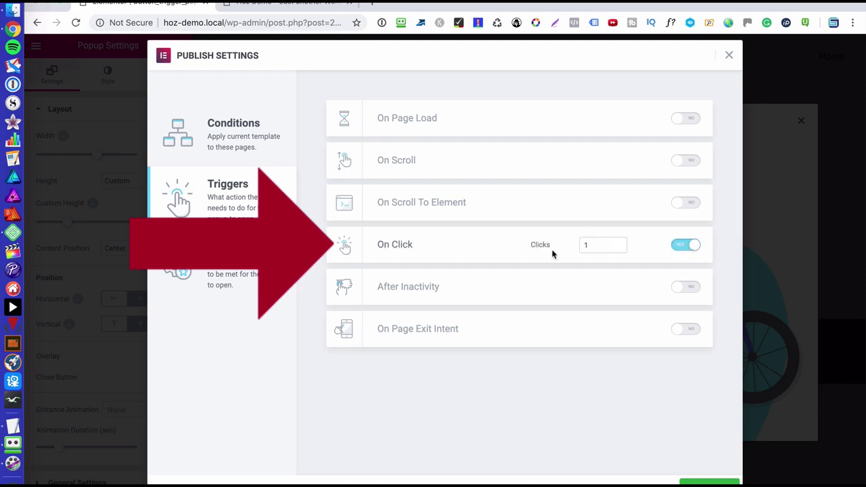
pyautogui.click(617, 243)
pyautogui.click(618, 242)
pyautogui.click(617, 242)
pyautogui.click(618, 243)
pyautogui.click(618, 248)
pyautogui.click(618, 248)
pyautogui.click(618, 247)
pyautogui.click(618, 247)
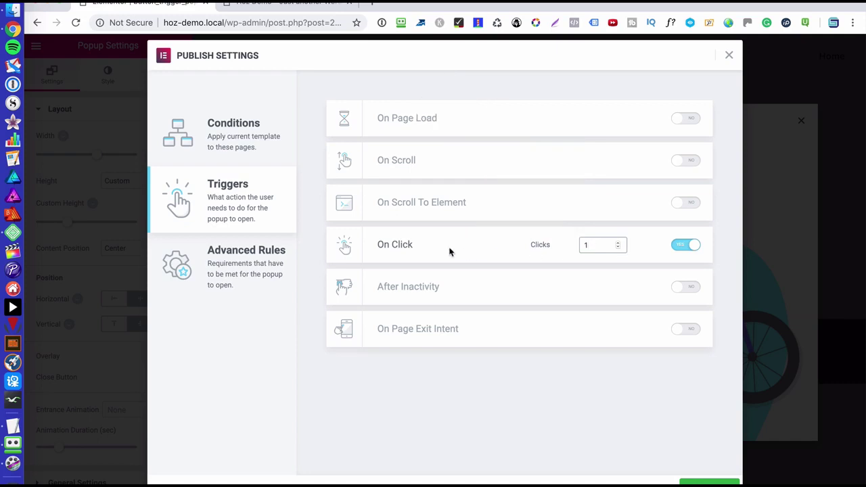
pyautogui.doubleClick(584, 244)
pyautogui.click(680, 248)
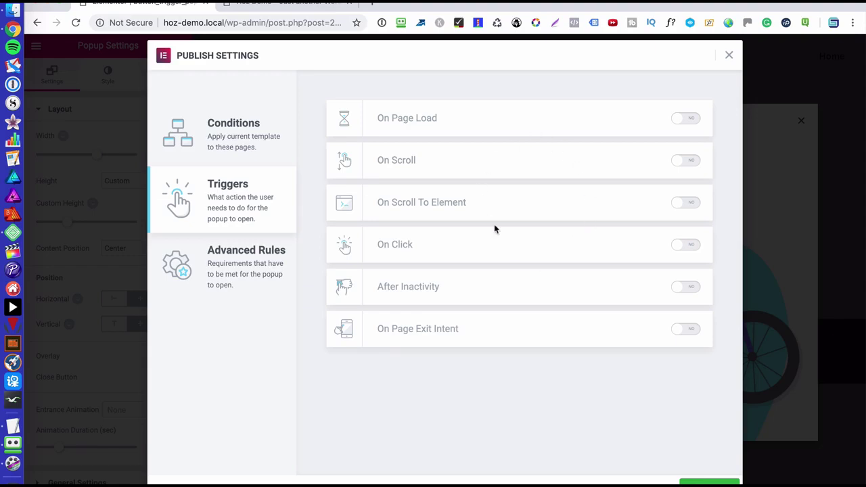
# Step: Publish the popup with Save & Close, then exit the editor to the WordPress dashboard
pyautogui.click(246, 267)
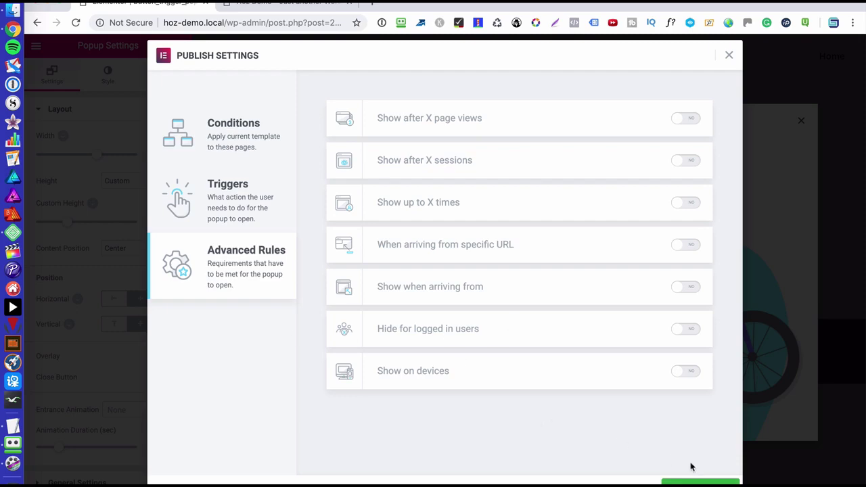
pyautogui.click(700, 481)
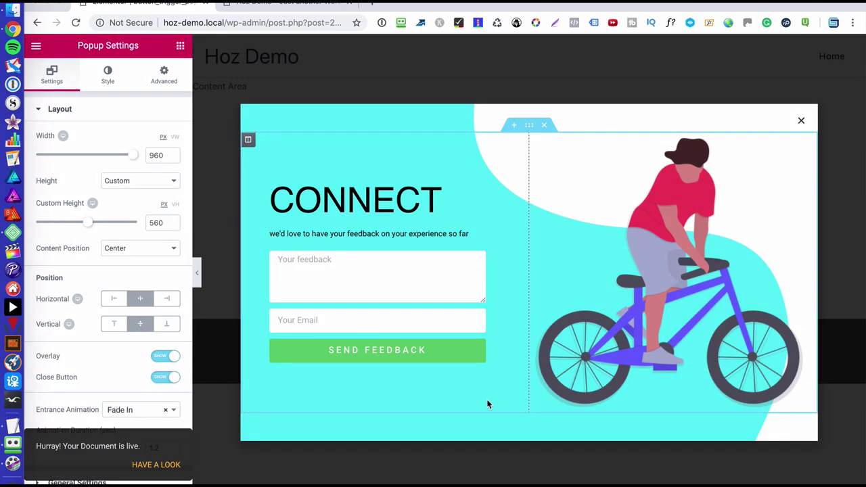
pyautogui.click(36, 47)
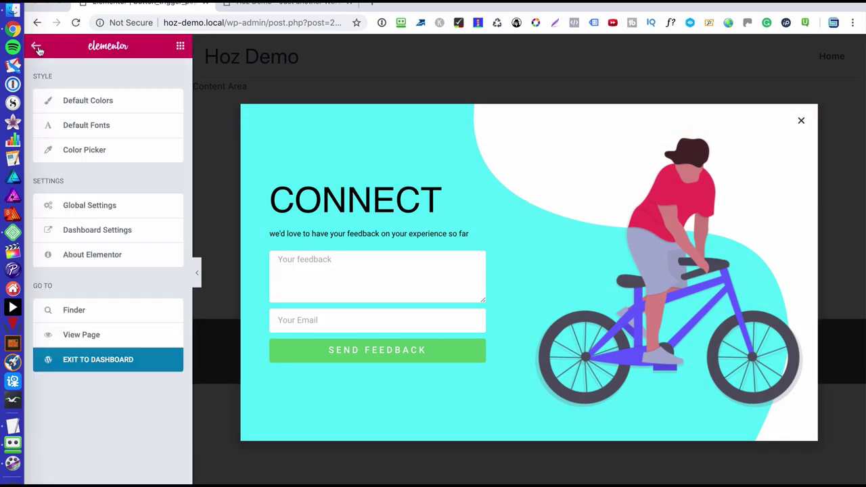
pyautogui.click(100, 360)
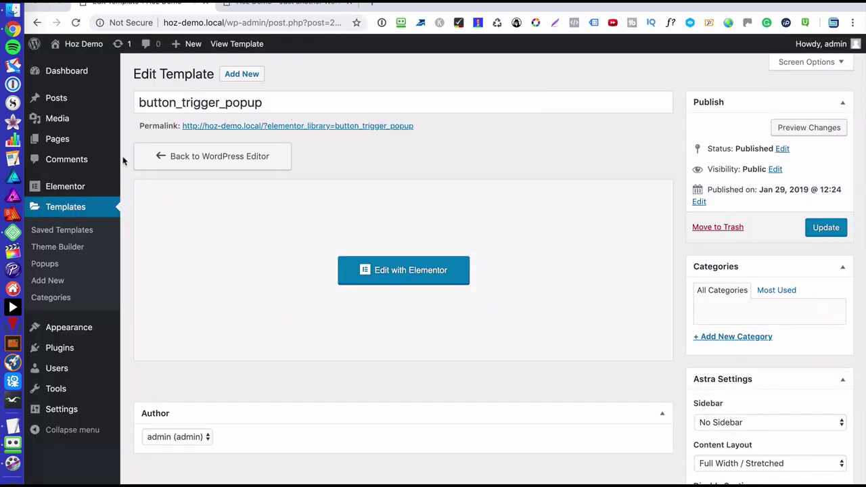
# Step: Open the Home page from Pages › All Pages in the Elementor editor
pyautogui.moveTo(75, 139)
pyautogui.click(177, 142)
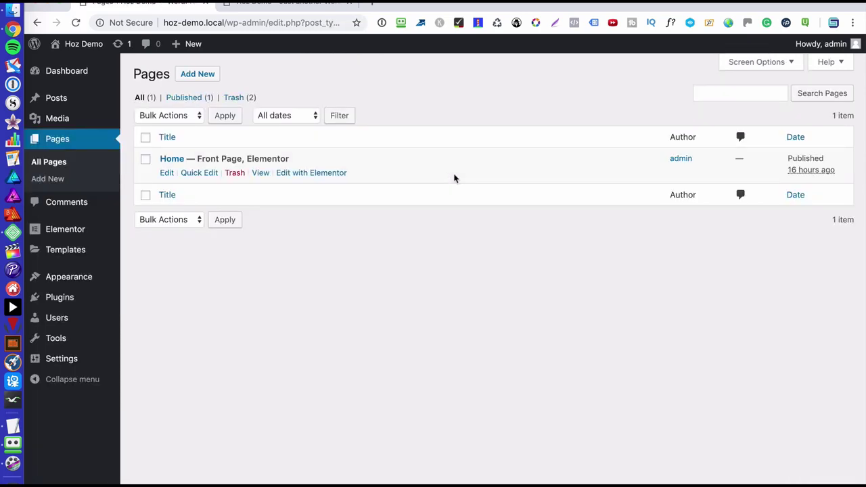
pyautogui.click(302, 178)
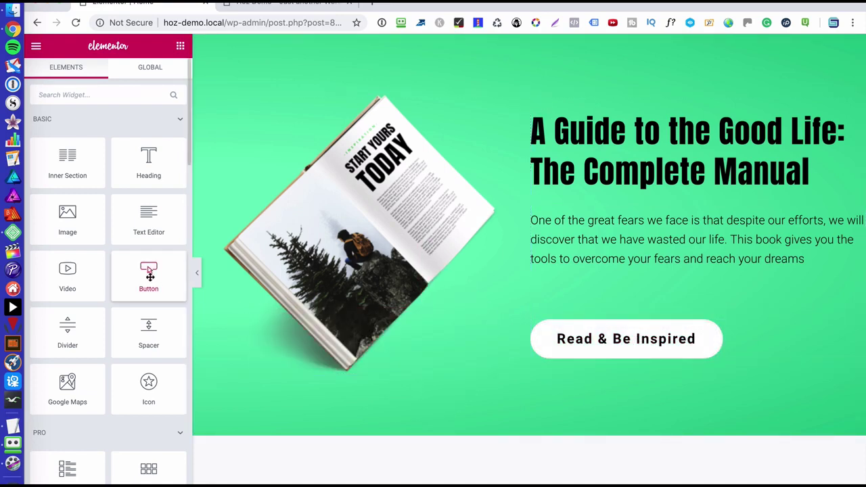
# Step: Undo an accidentally dropped Button widget and select the Read & Be Inspired button for editing
pyautogui.moveTo(149, 273); pyautogui.dragTo(609, 304)
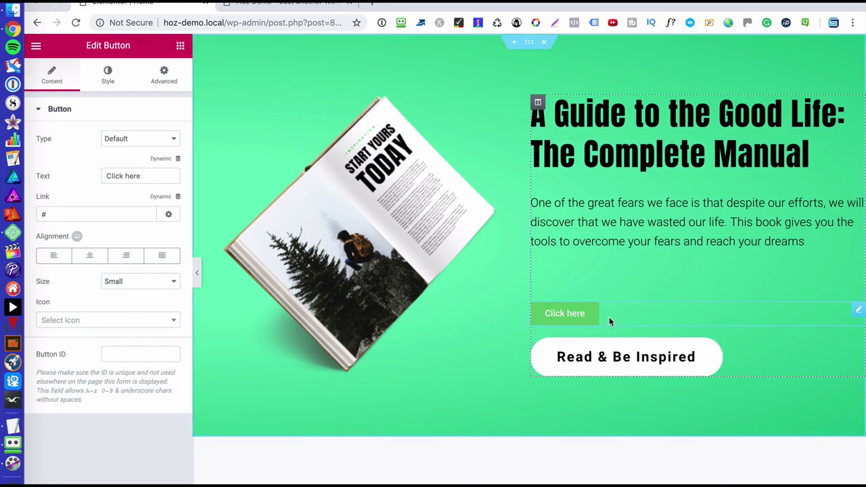
pyautogui.hotkey('ctrl', 'z')
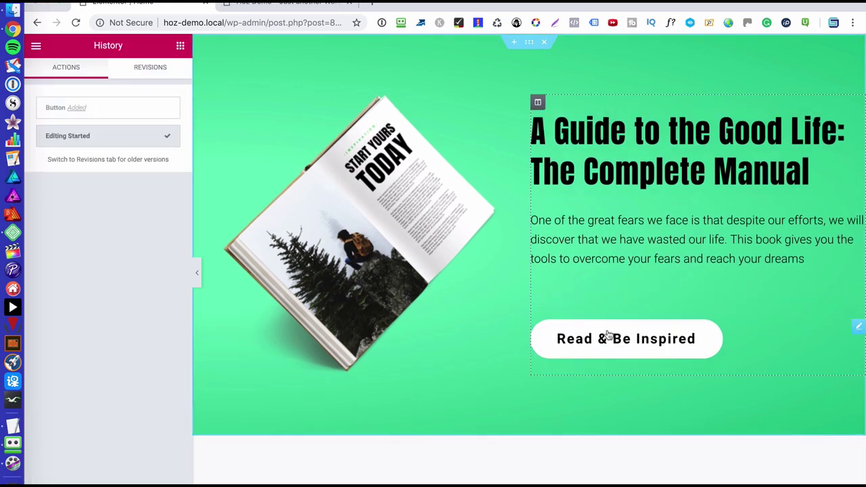
pyautogui.click(609, 338)
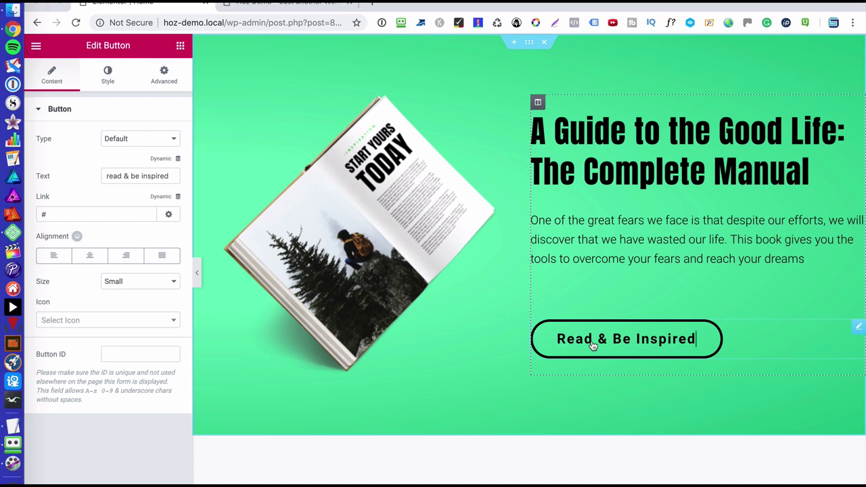
pyautogui.click(599, 341)
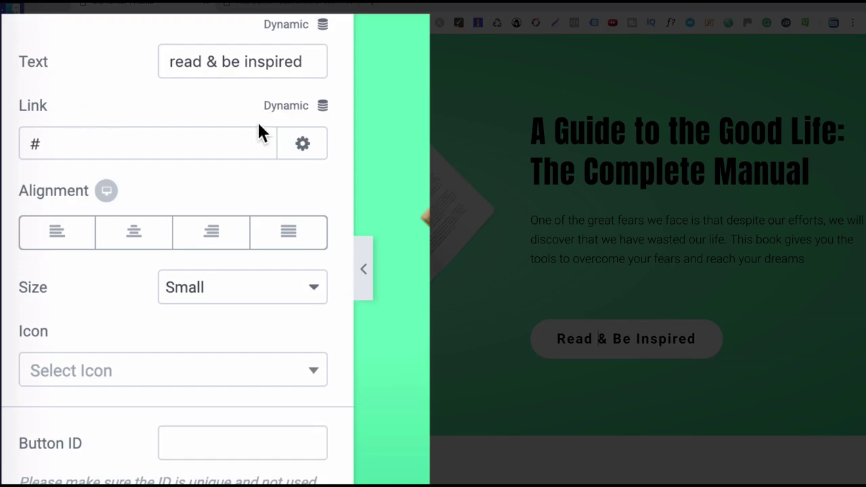
# Step: Set the button's link to the dynamic Popup action and open its Open Popup settings
pyautogui.click(323, 108)
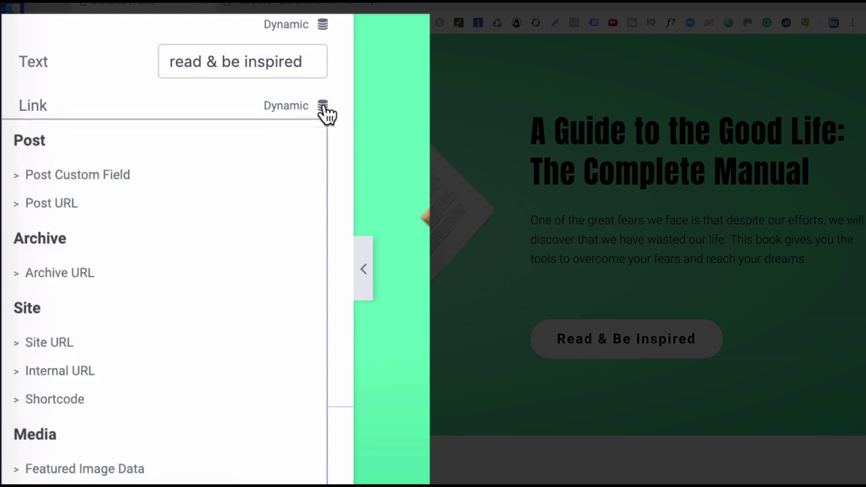
pyautogui.scroll(-4, 137, 201)
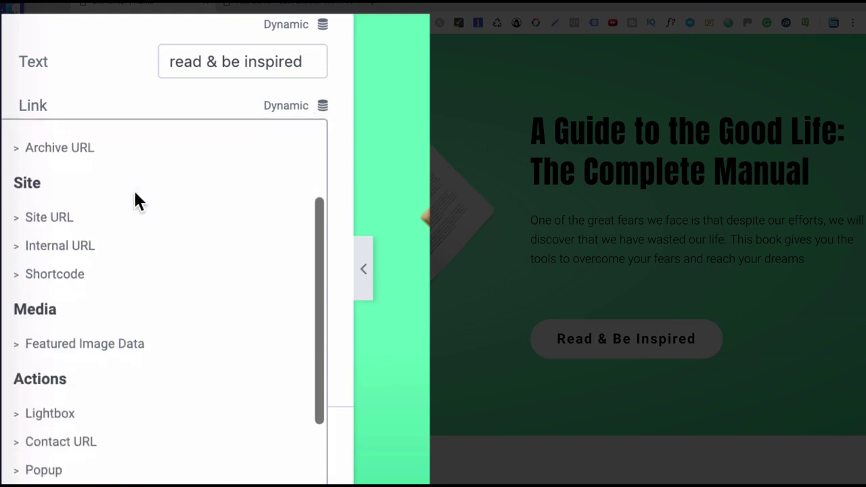
pyautogui.scroll(-3, 134, 188)
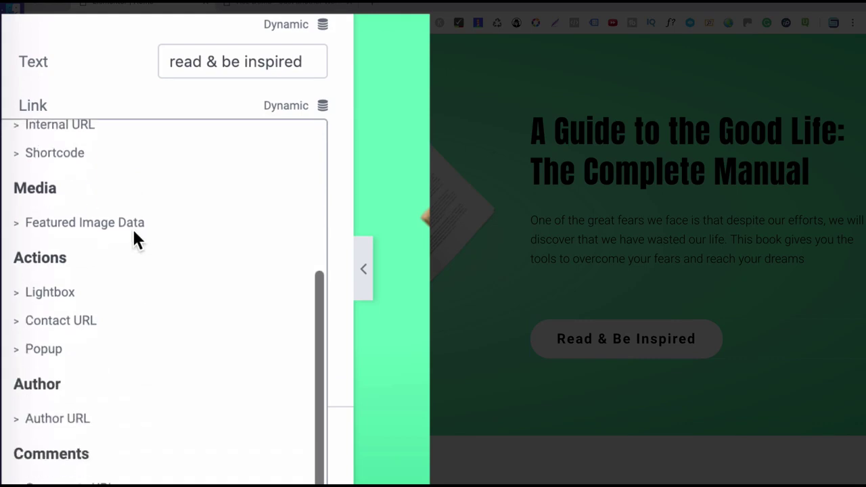
pyautogui.click(122, 360)
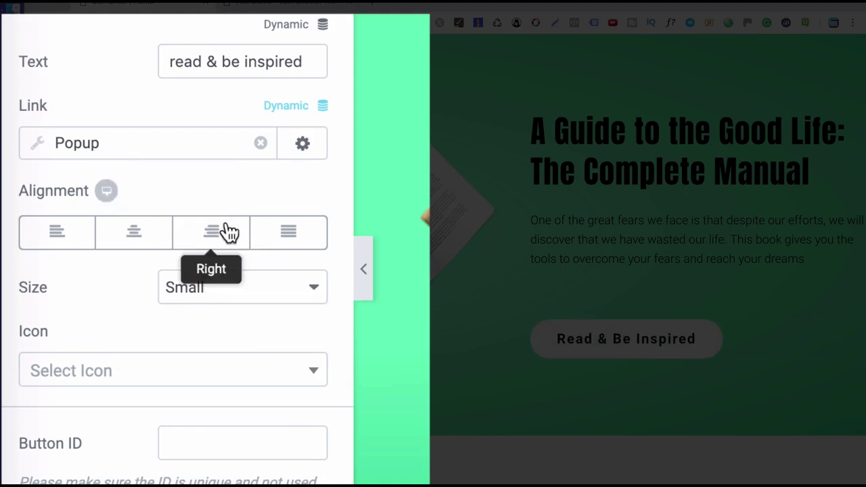
pyautogui.click(213, 142)
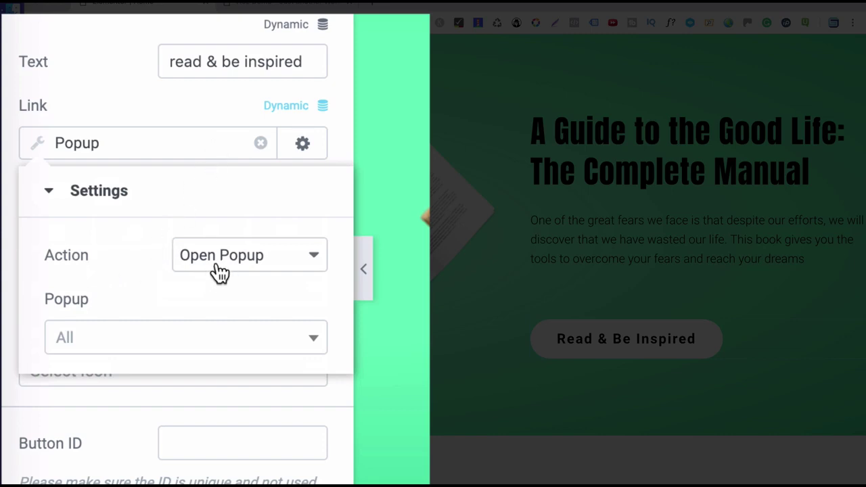
# Step: Search 'butt' in the Popup dropdown and choose button_trigger_popup
pyautogui.click(313, 344)
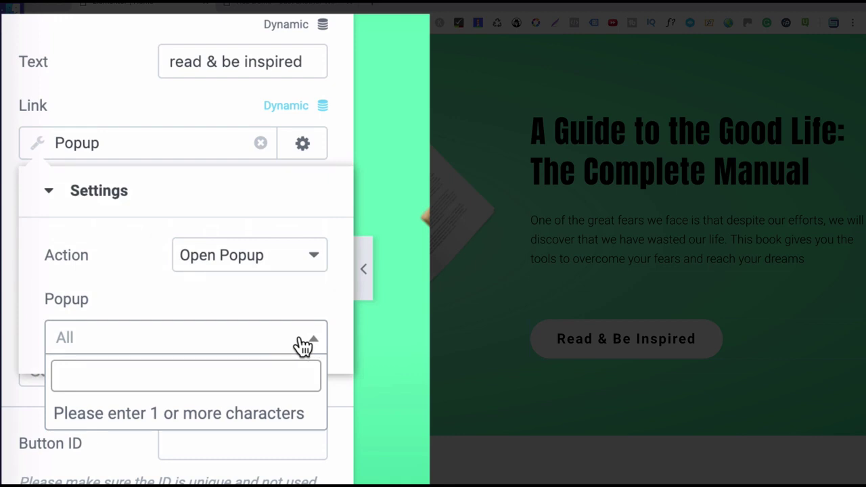
pyautogui.write('butt')
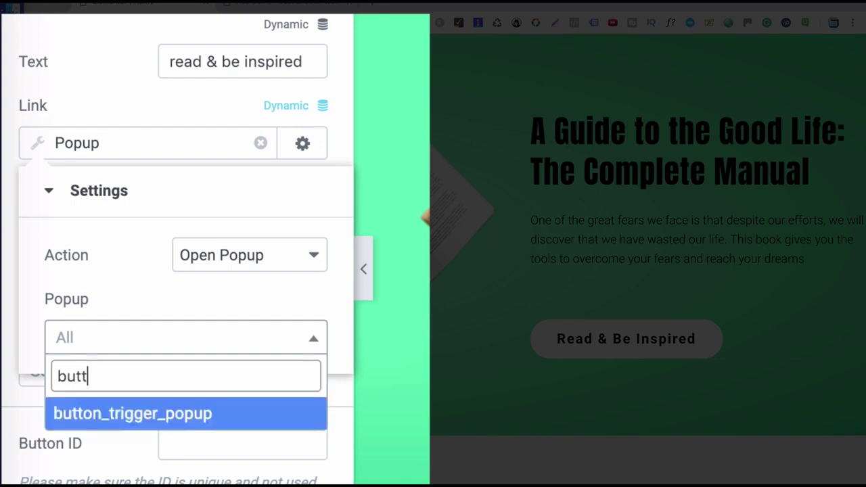
pyautogui.click(153, 418)
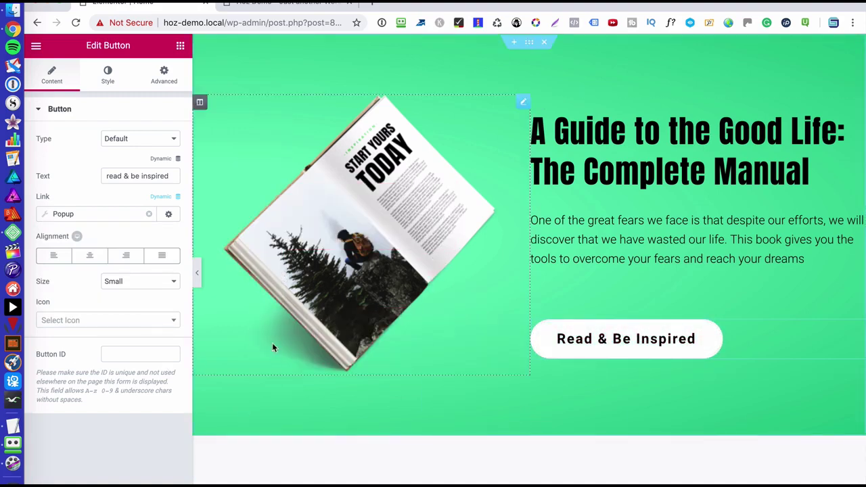
# Step: Reload the live home page and confirm 'Read & Be Inspired' opens the CONNECT popup
pyautogui.click(293, 4)
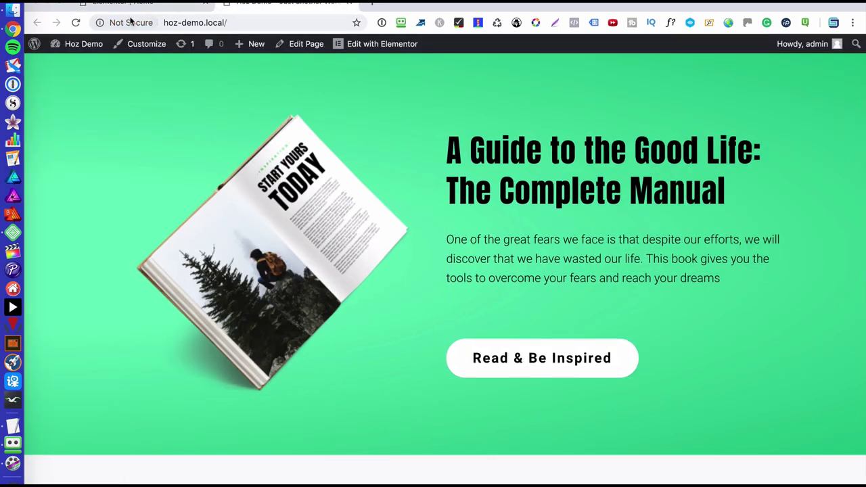
pyautogui.click(76, 22)
pyautogui.click(534, 356)
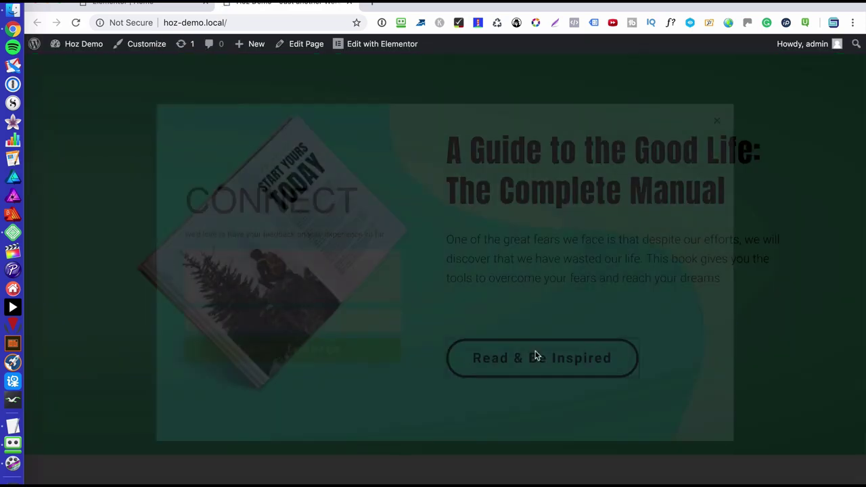